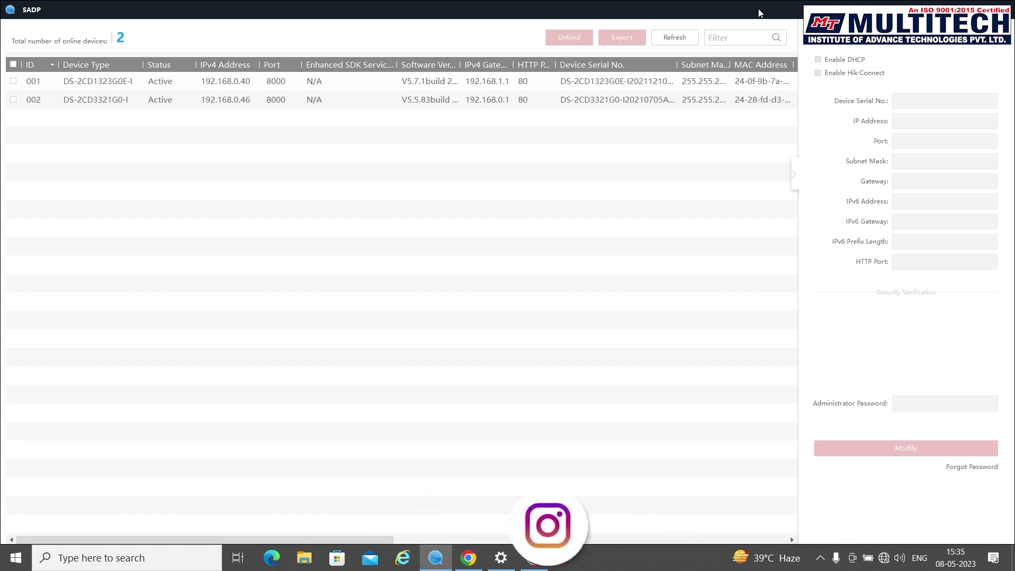
Step: Hide SADP to reach the desktop and launch a web browser from the taskbar
key("super+d")
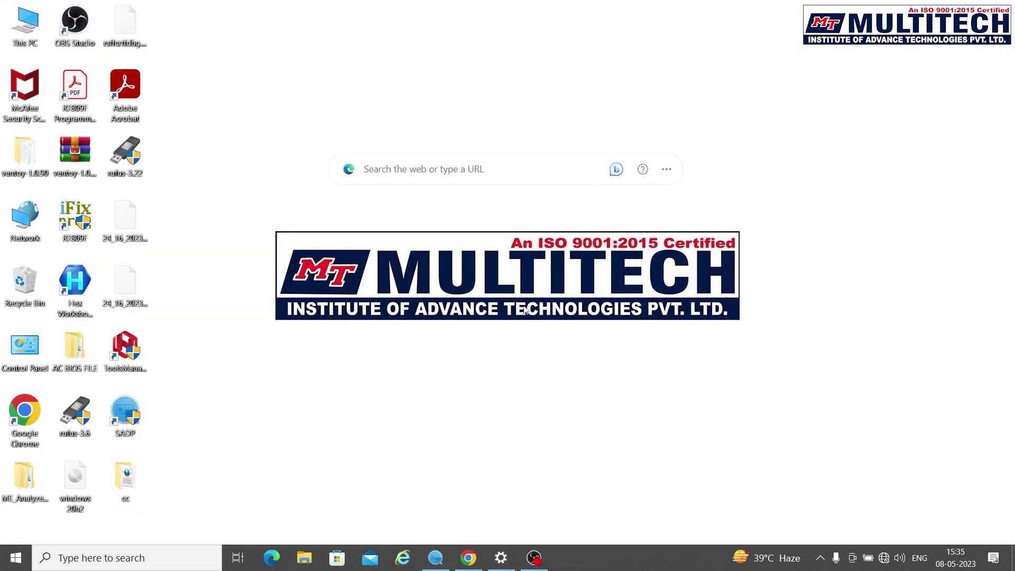
left_click(402, 568)
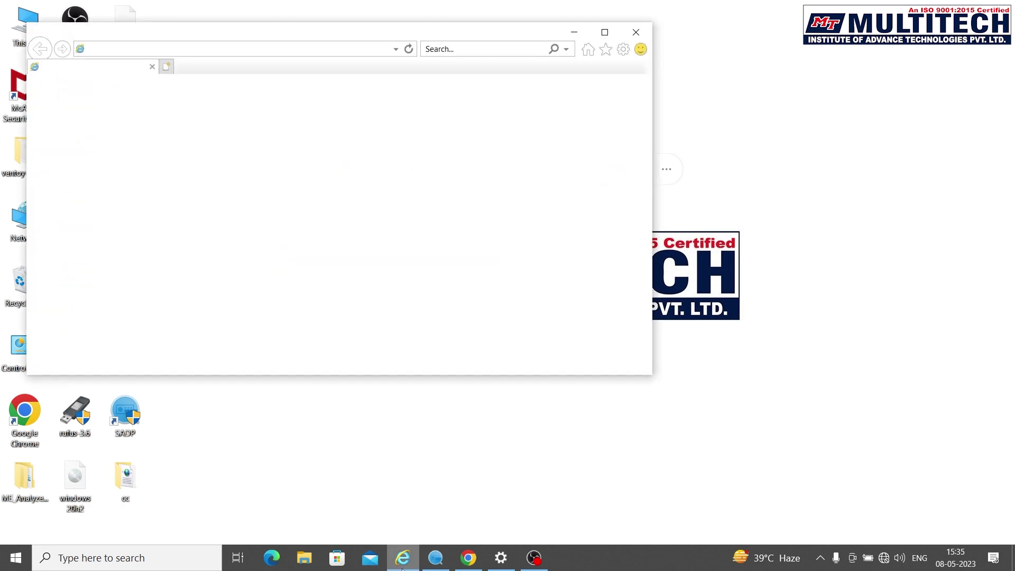
Step: Load the camera's page at 192.168.0.40 in the browser and enter the login user name
left_click(270, 35)
key("BackSpace")
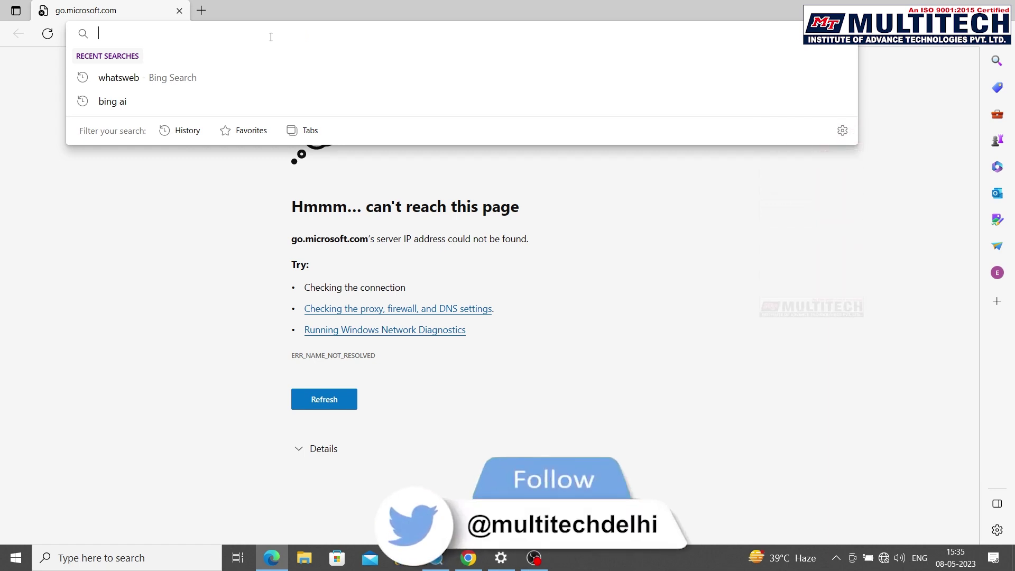
type("192.1")
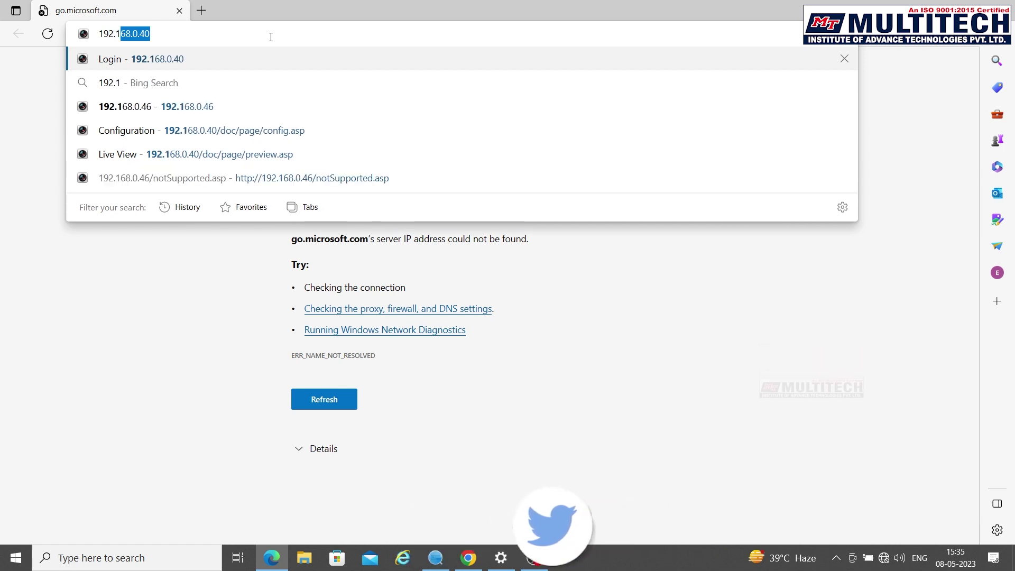
type("68.0.")
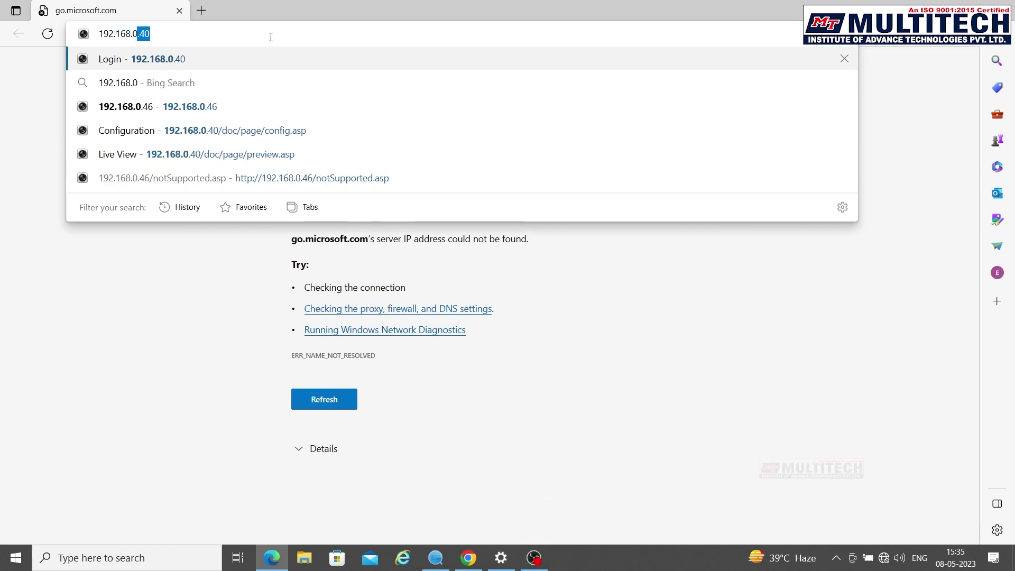
type("40")
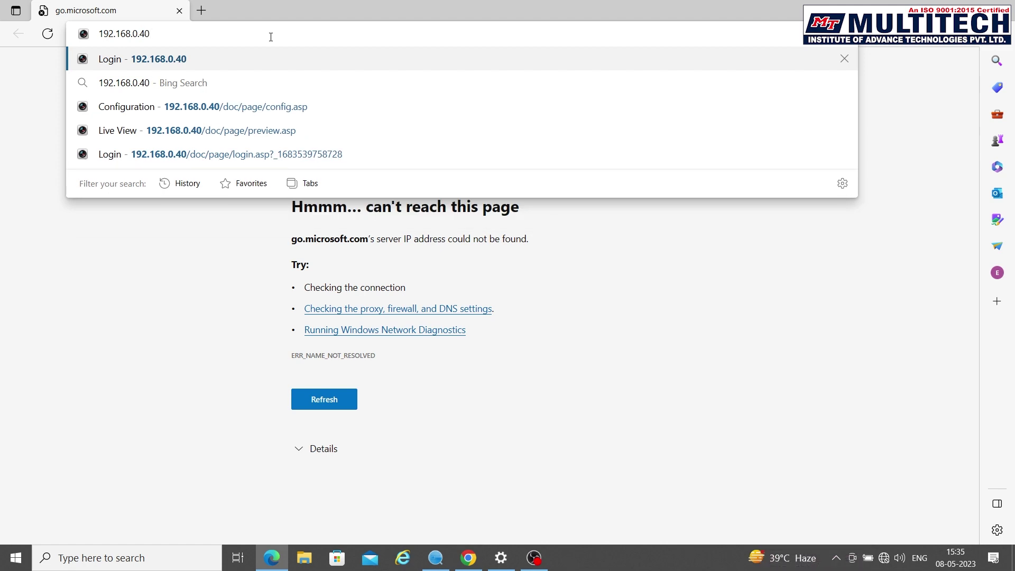
key("Return")
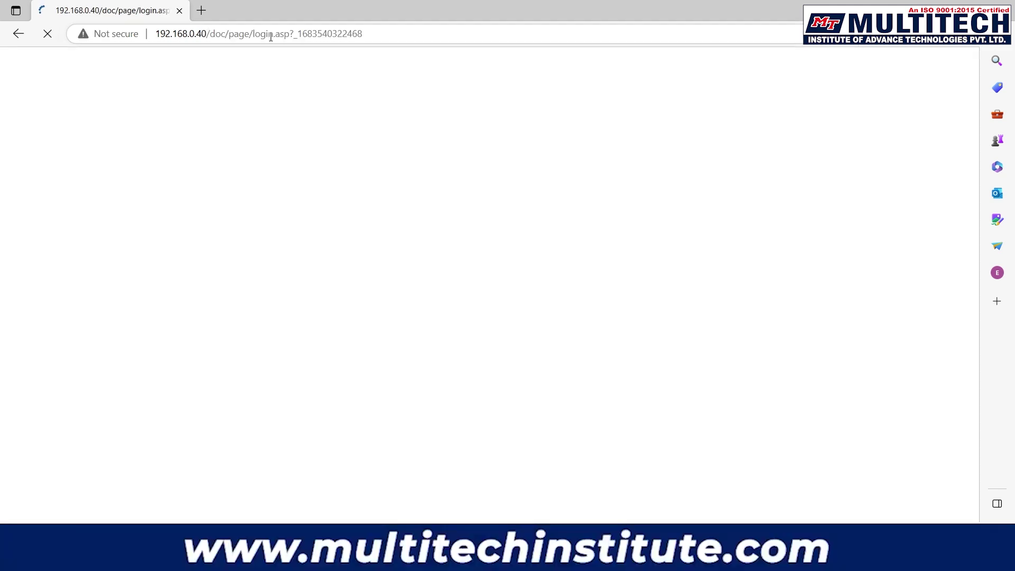
type("admin")
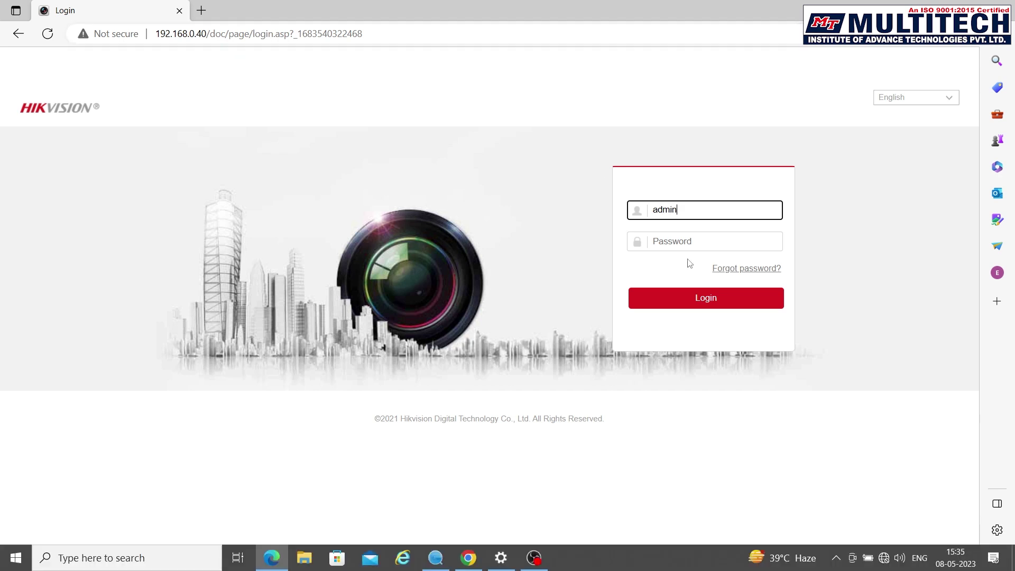
Step: Enter the camera password and sign in to the web interface
left_click(667, 237)
type("•")
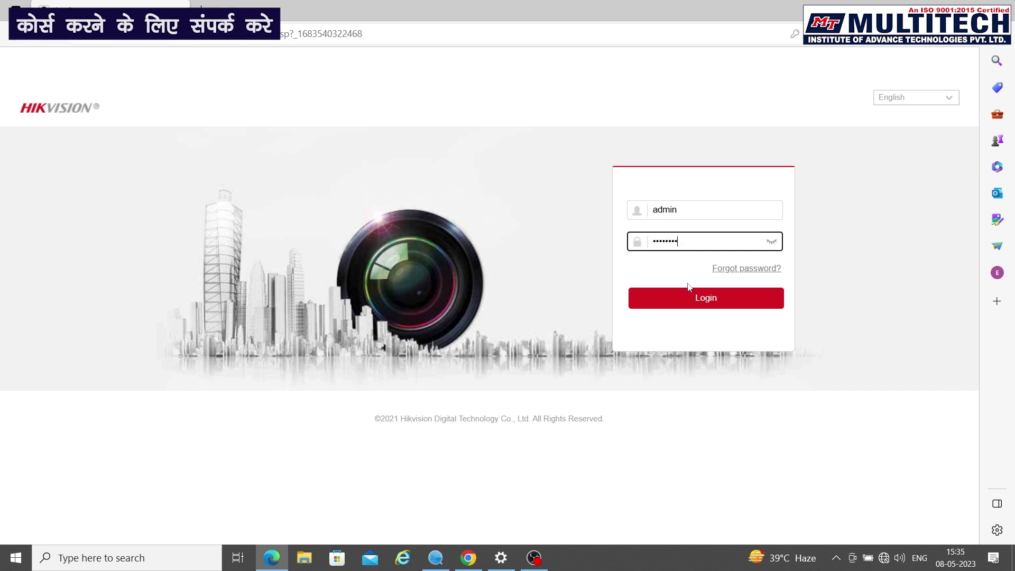
left_click(691, 304)
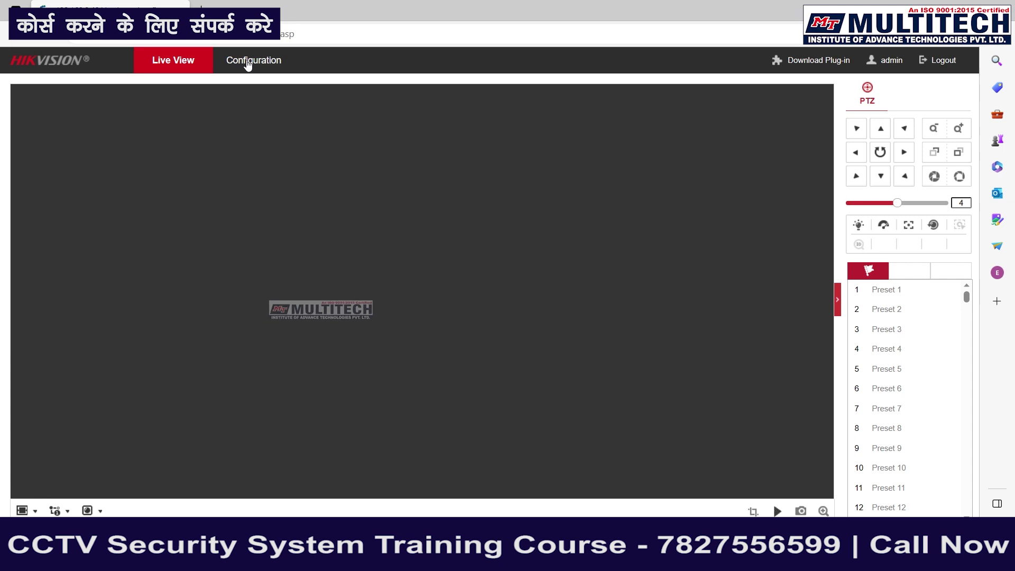
Step: Go to Configuration > System > Maintenance and choose Default to restore factory settings
left_click(247, 66)
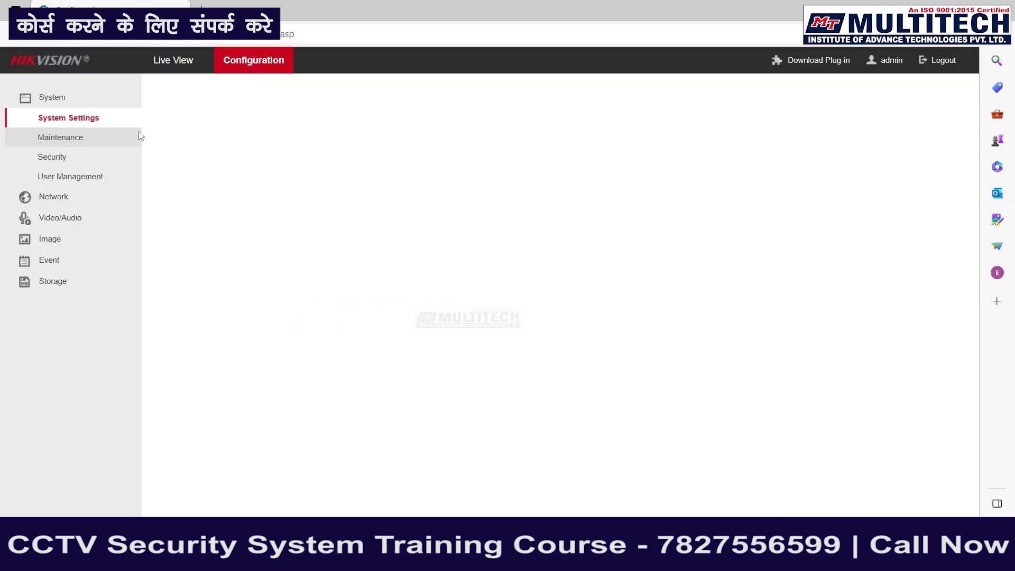
left_click(36, 101)
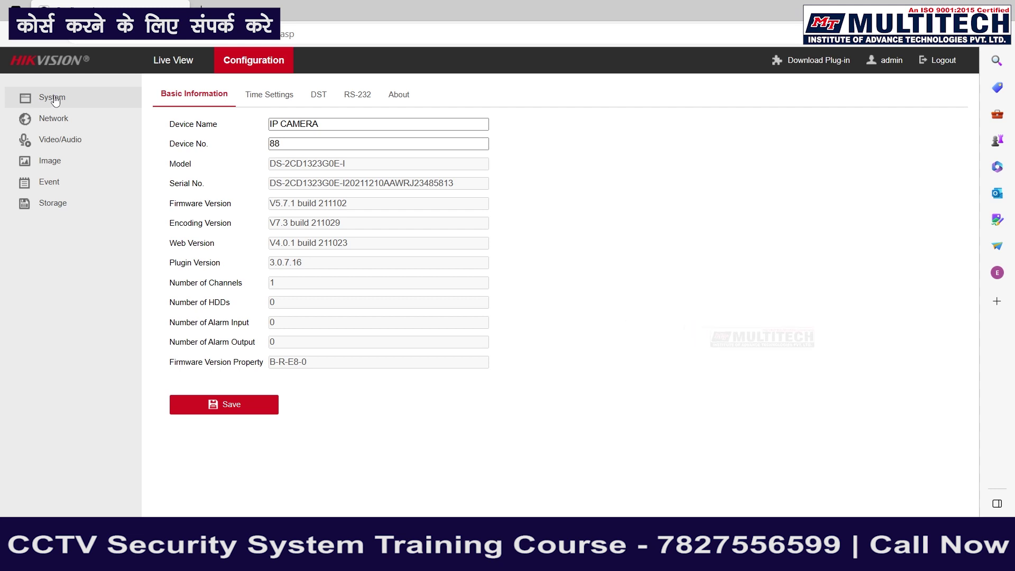
left_click(55, 101)
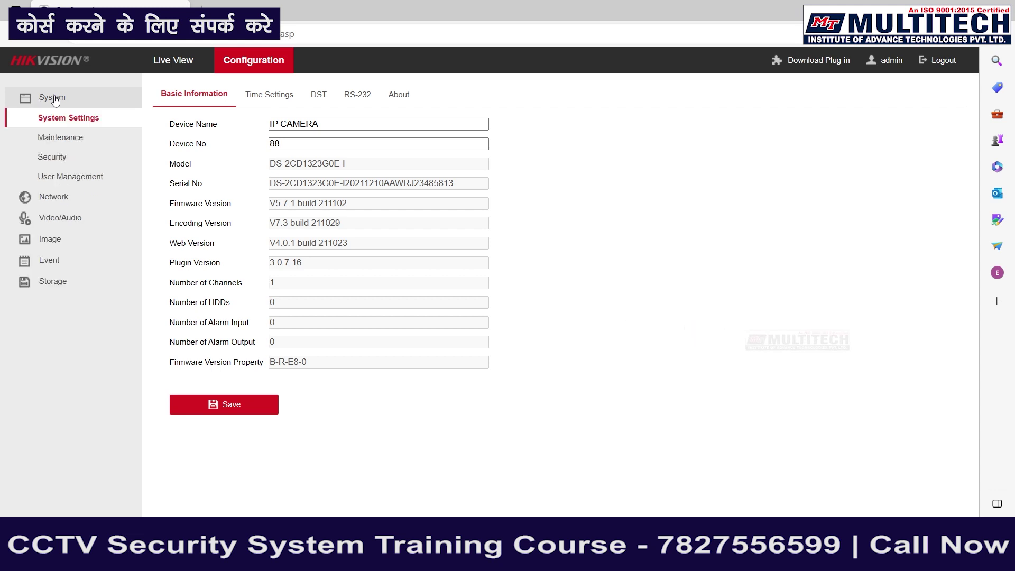
left_click(56, 139)
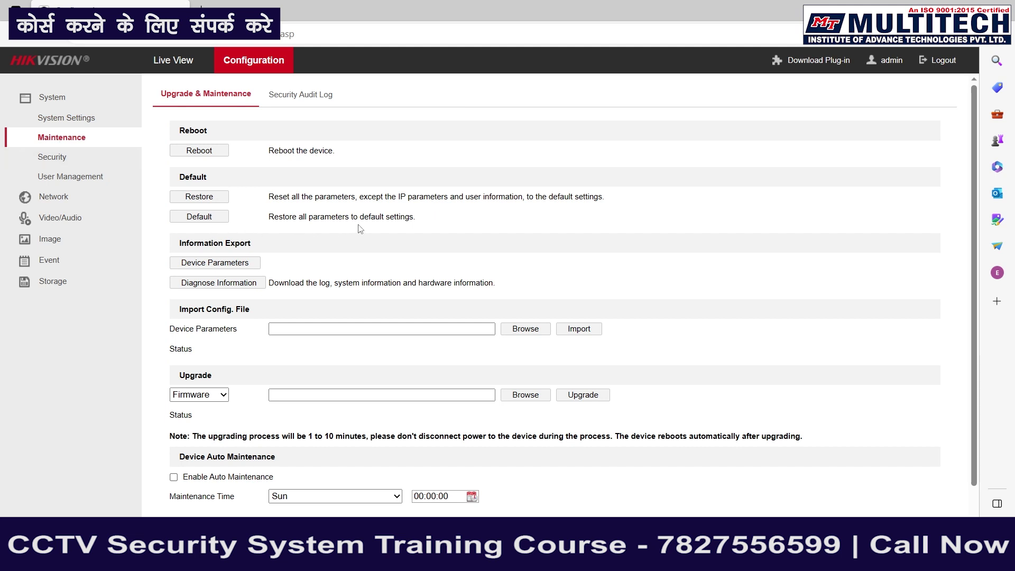
left_click(210, 217)
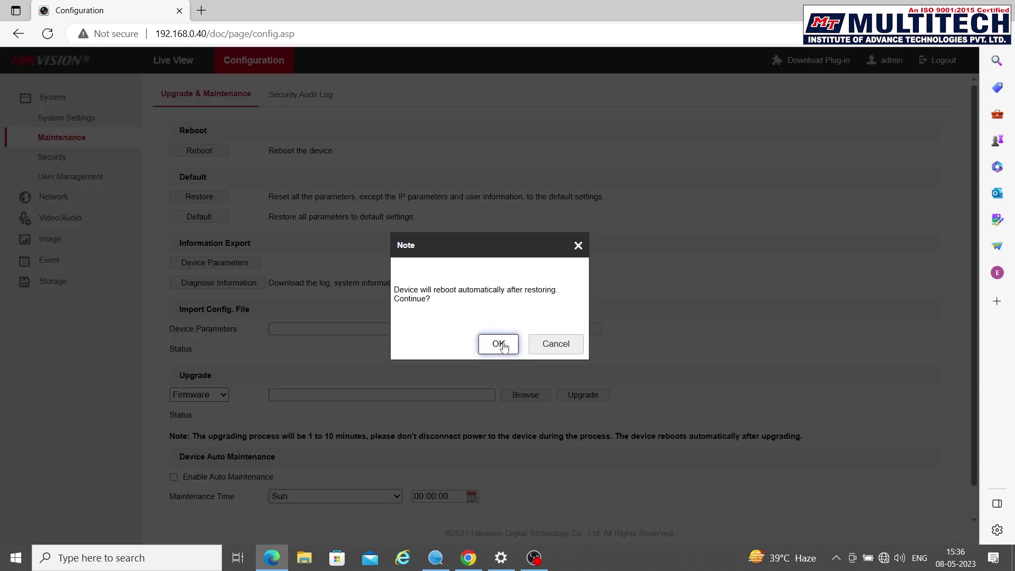
Step: Confirm the full factory restore with OK so the camera resets and reboots
left_click(503, 344)
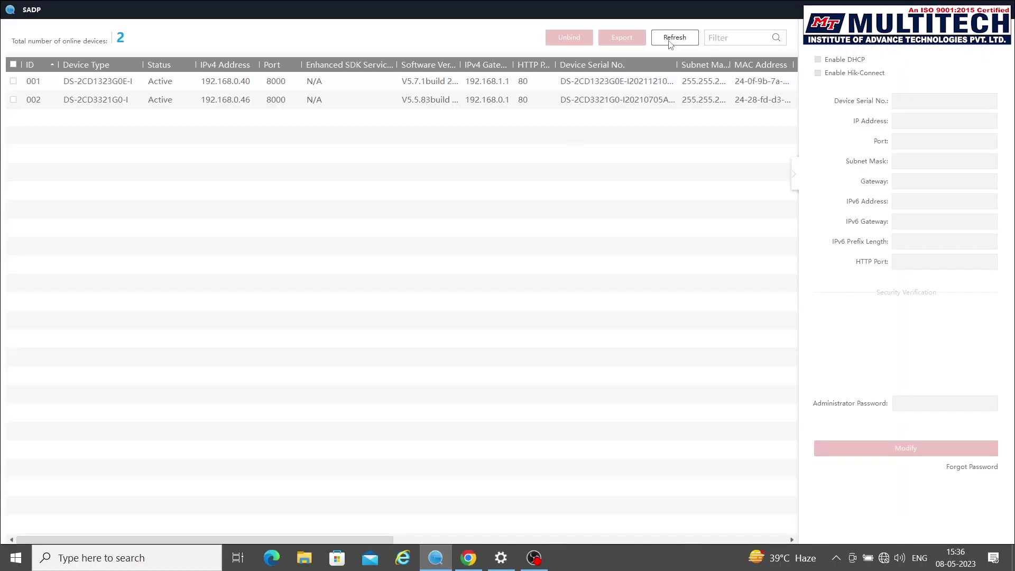
Step: Refresh SADP until the reset camera appears Inactive at 192.168.1.64, then select it
left_click(670, 42)
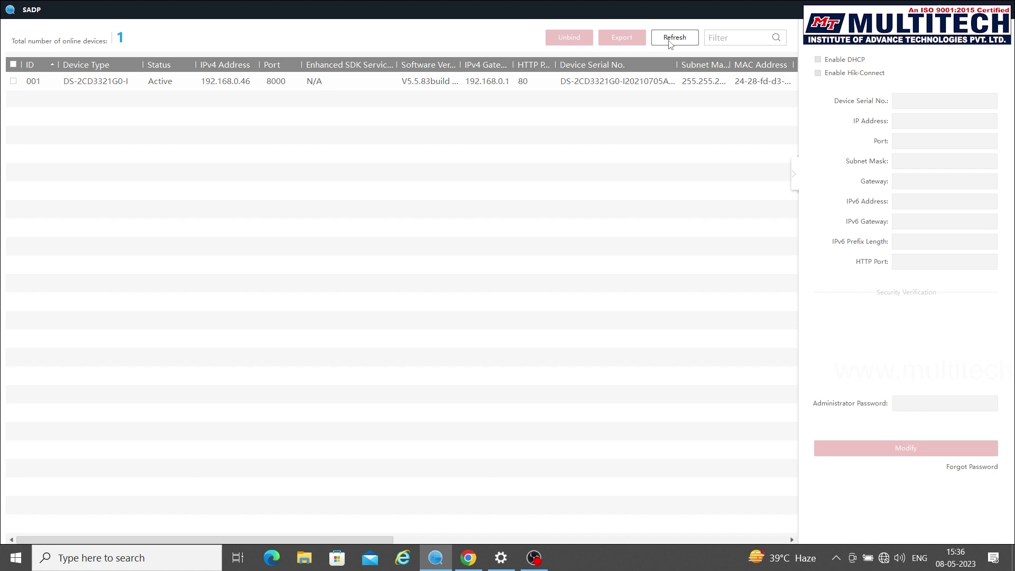
left_click(670, 44)
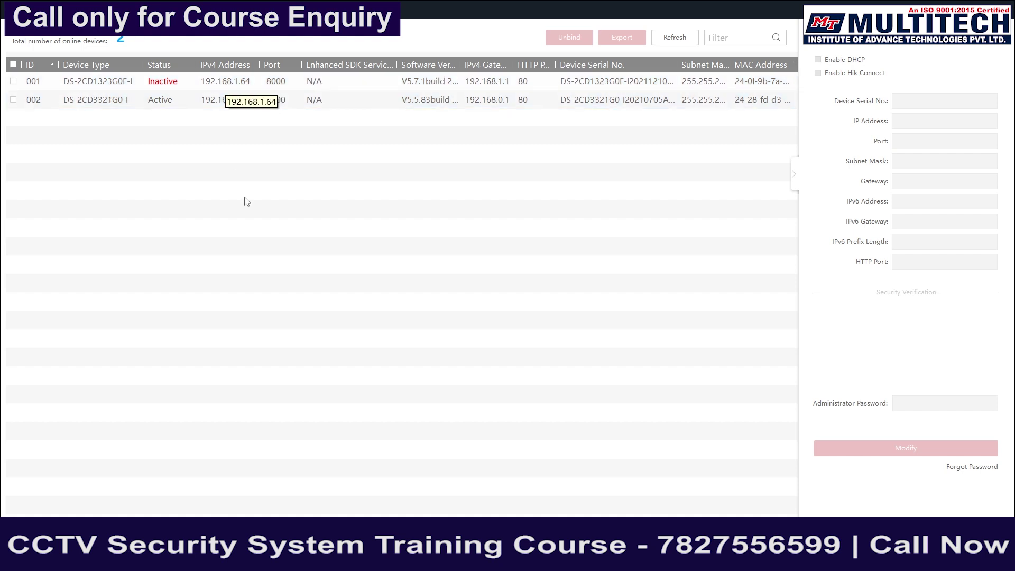
left_click(177, 99)
left_click(211, 87)
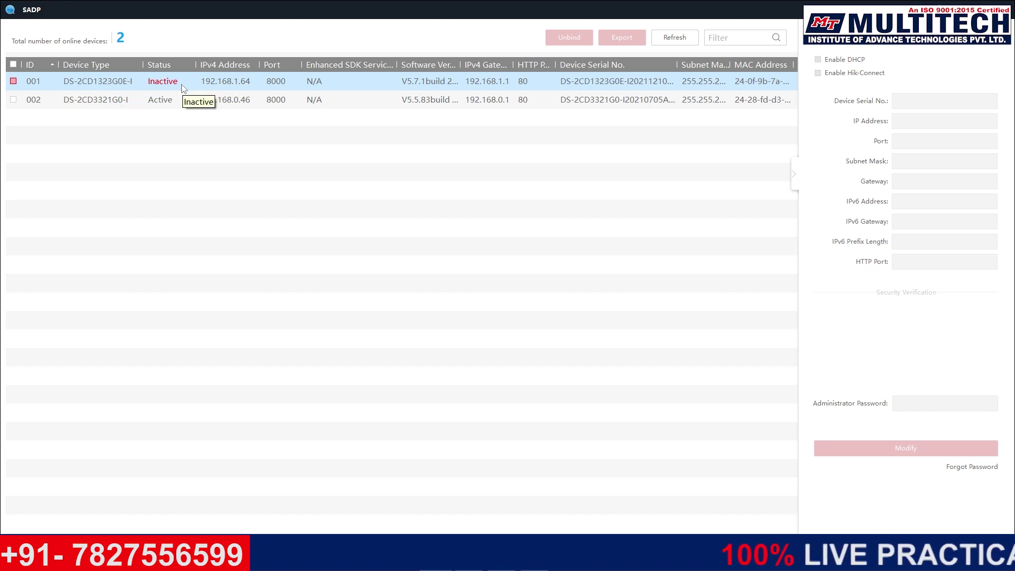
Step: Try activating the inactive camera with a new password, then quit SADP after Error 2015
left_click(14, 81)
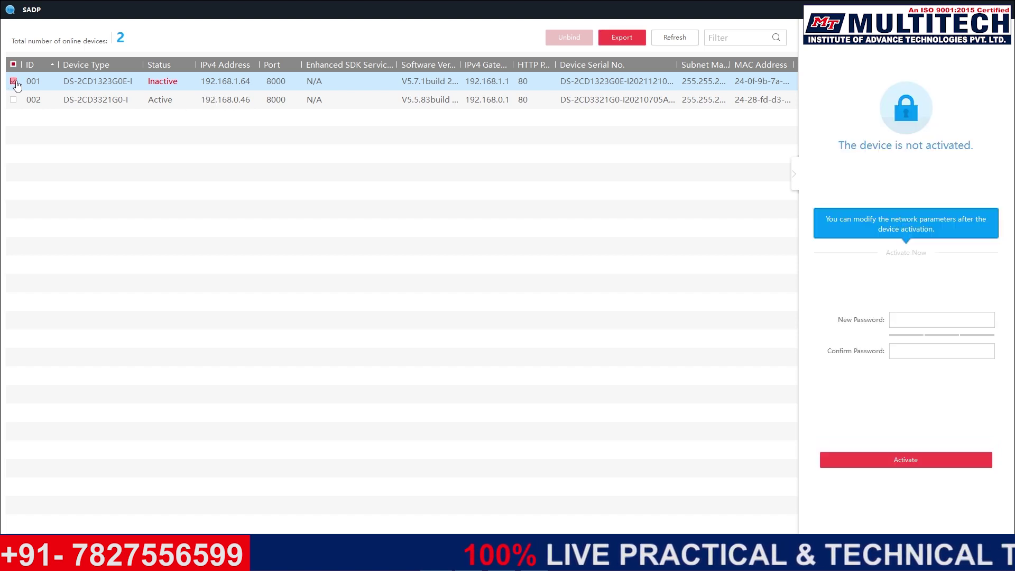
left_click(917, 317)
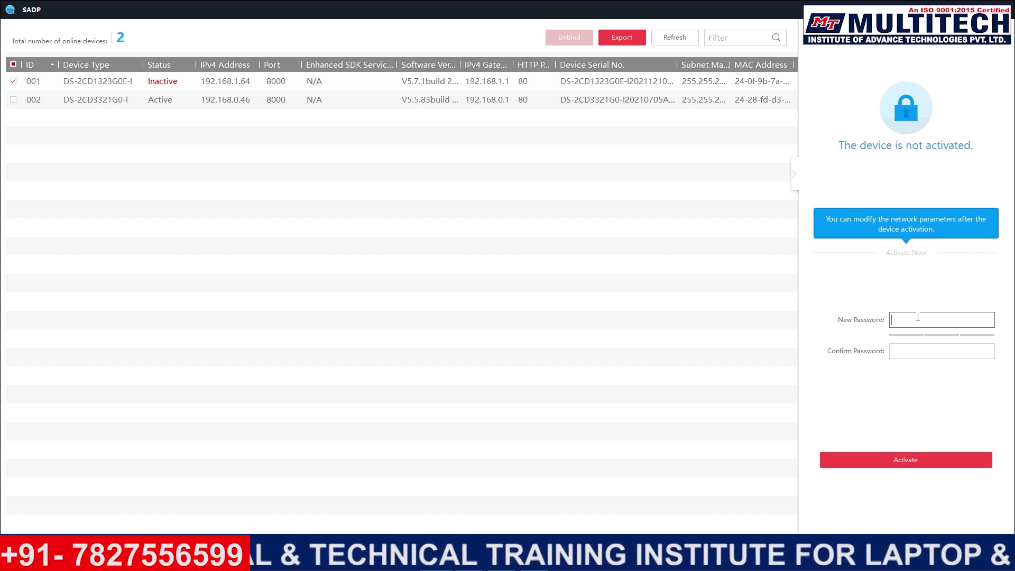
type("1")
left_click(935, 349)
type("********")
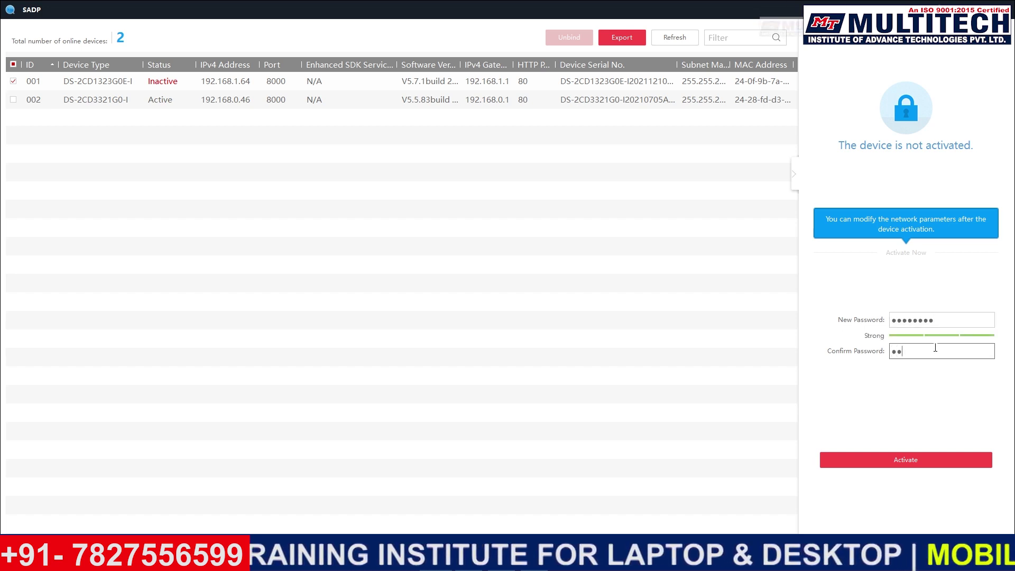
left_click(896, 462)
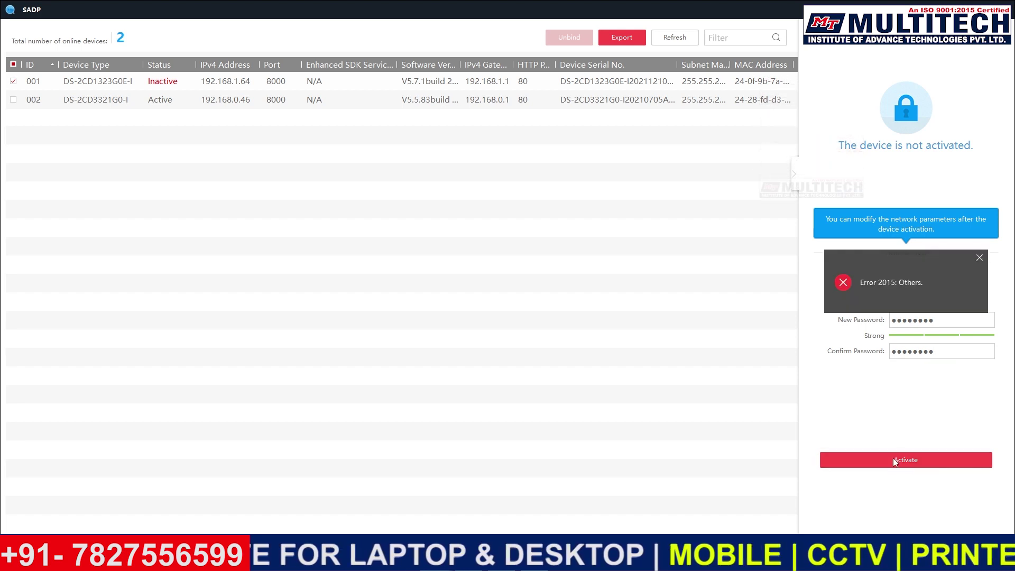
left_click(1007, 9)
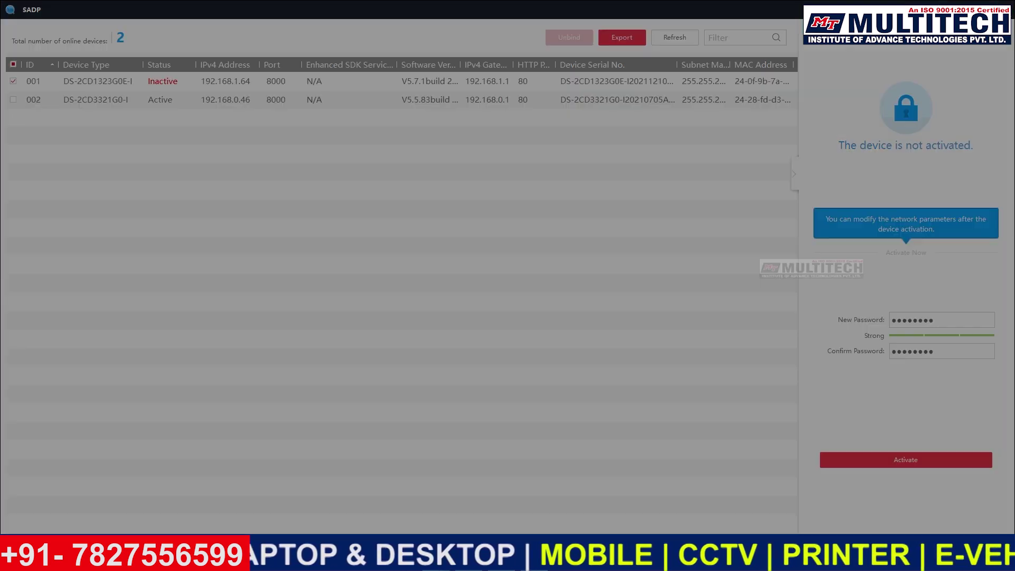
left_click(527, 295)
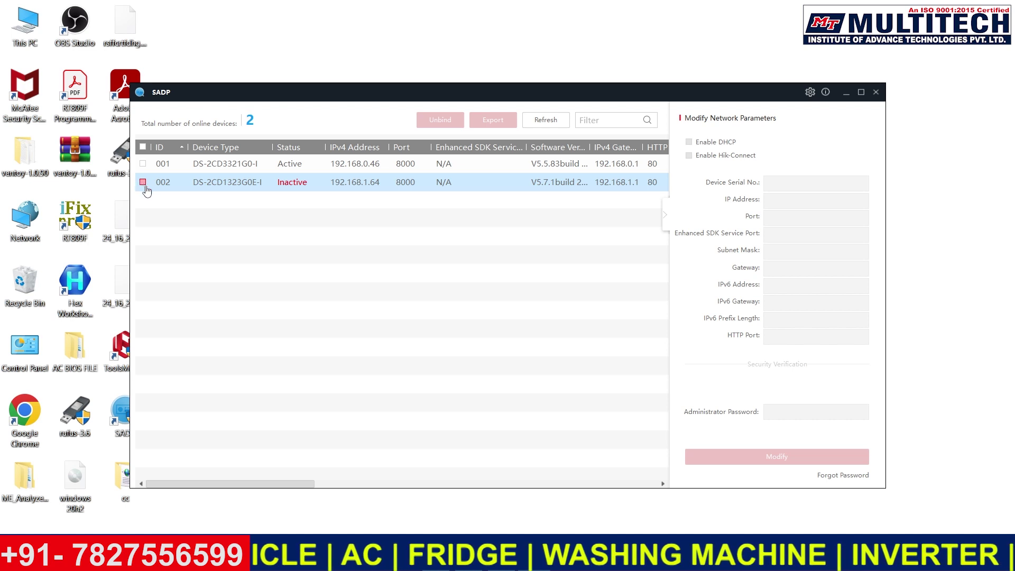
Step: Select the inactive DS-2CD1323G0E-I, enter and confirm a strong new password, and activate it
left_click(143, 182)
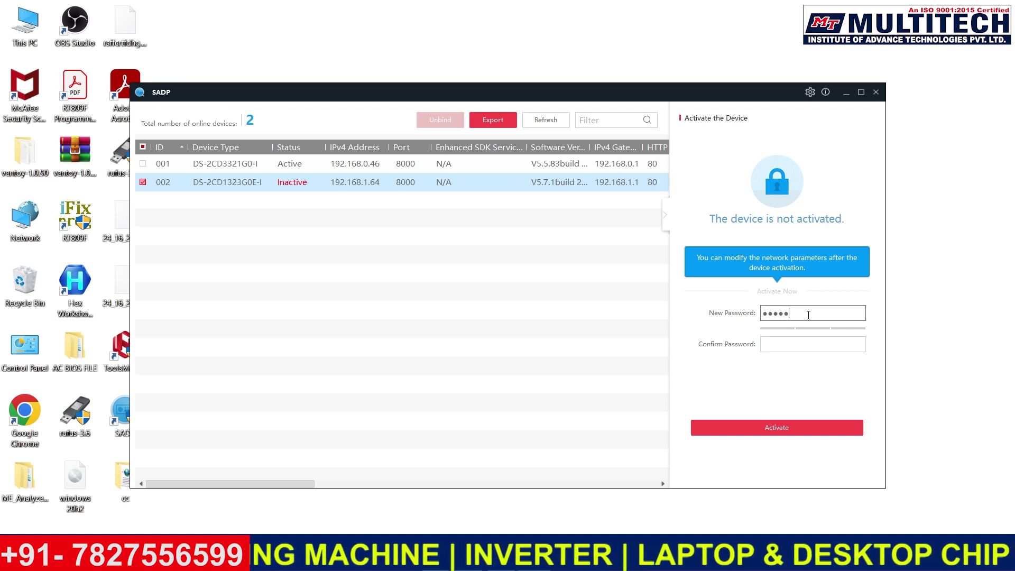
type("1")
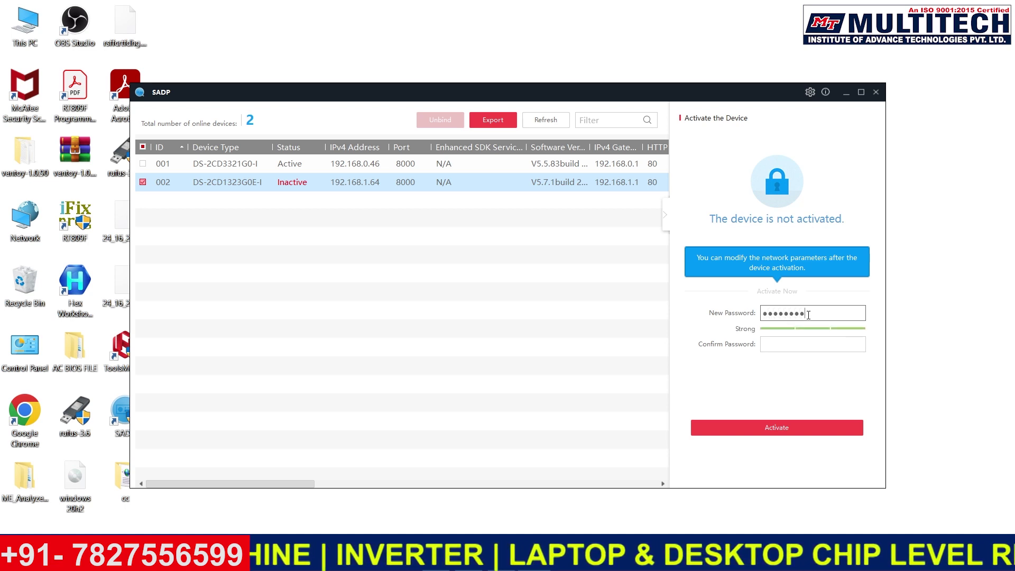
left_click(788, 341)
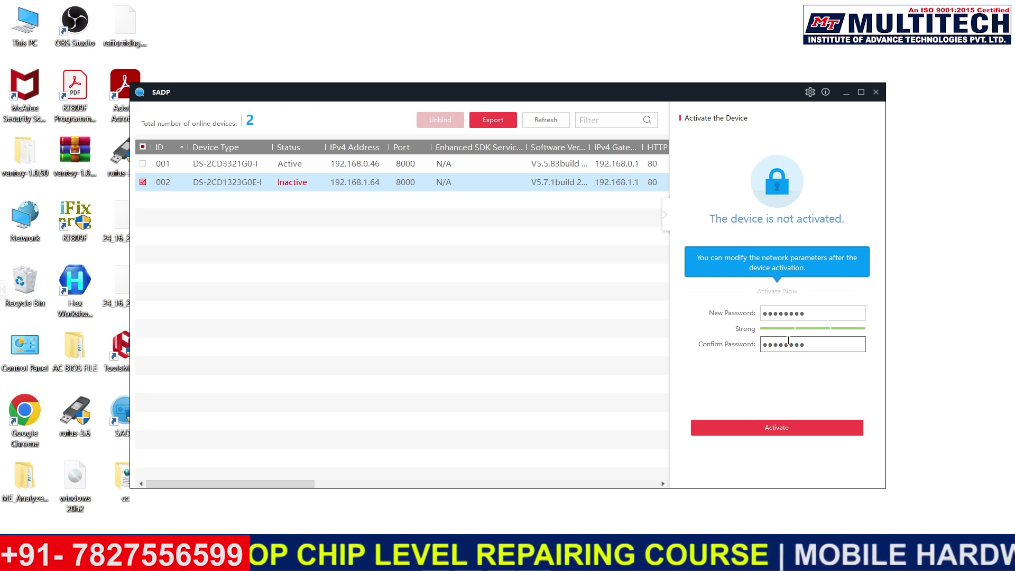
left_click(793, 435)
left_click(794, 431)
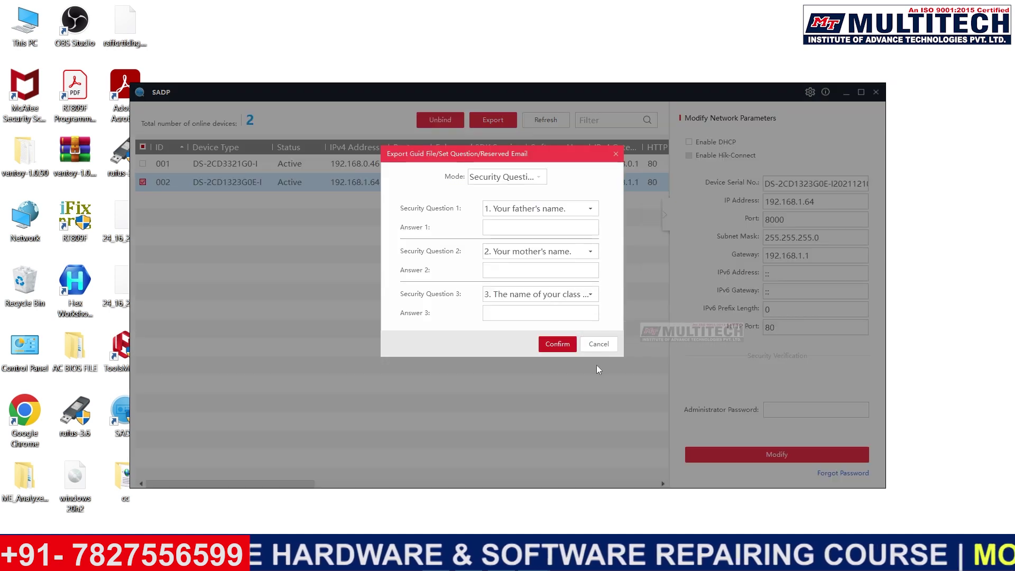
Step: Skip the security questions, refresh the device list, and select the DS-2CD1323G0E-I camera
left_click(593, 348)
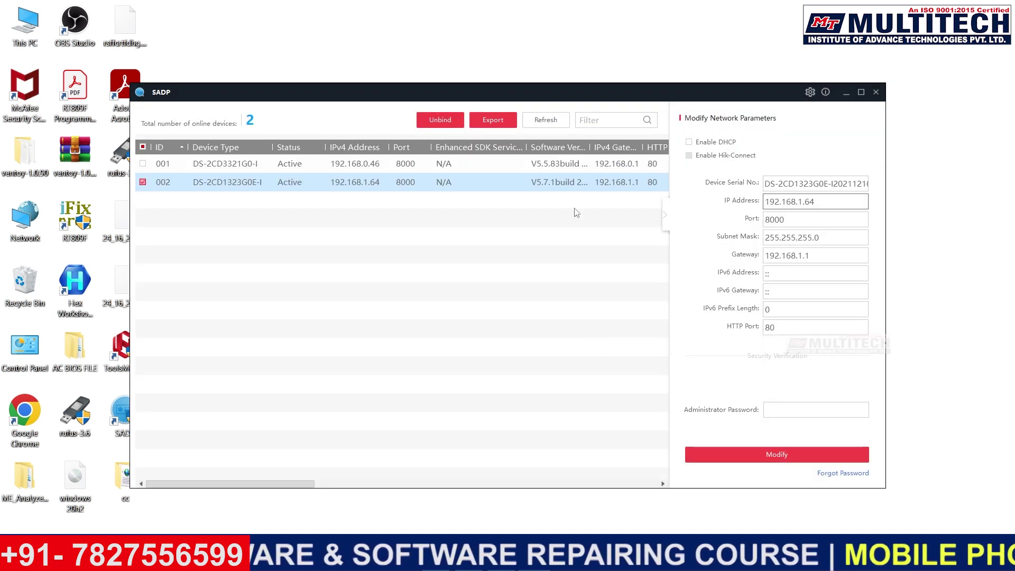
left_click(546, 121)
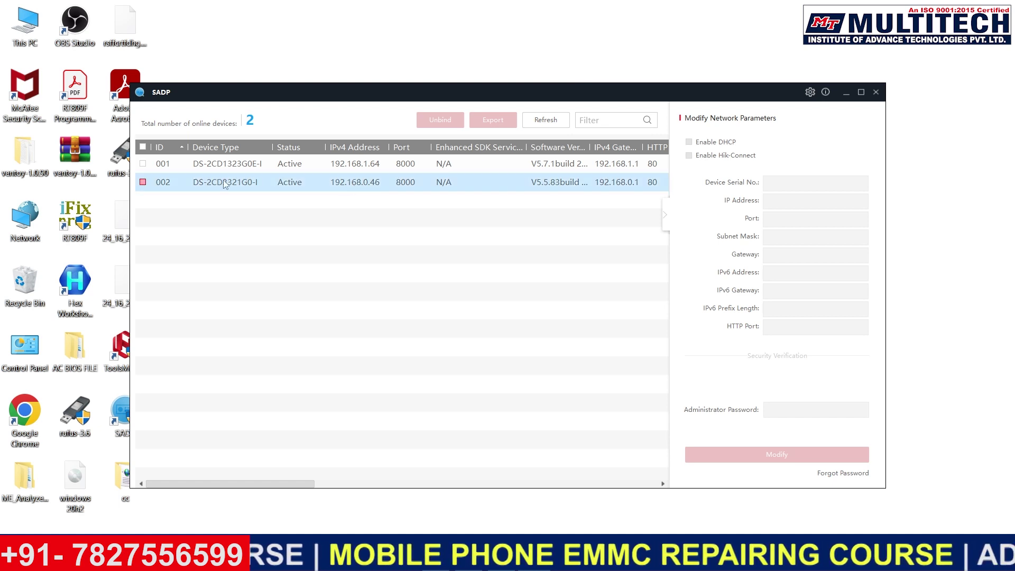
left_click(143, 164)
Step: Change the IP to 192.168.0.40 and gateway to 192.168.0.1, and enter the admin password
left_click(865, 203)
key("BackSpace")
key("BackSpace")
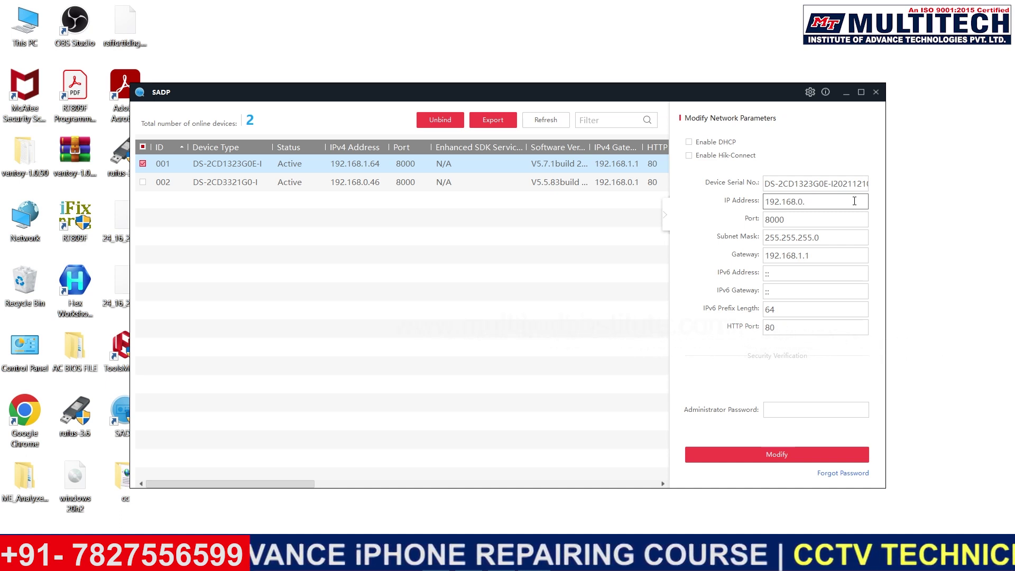
type("0")
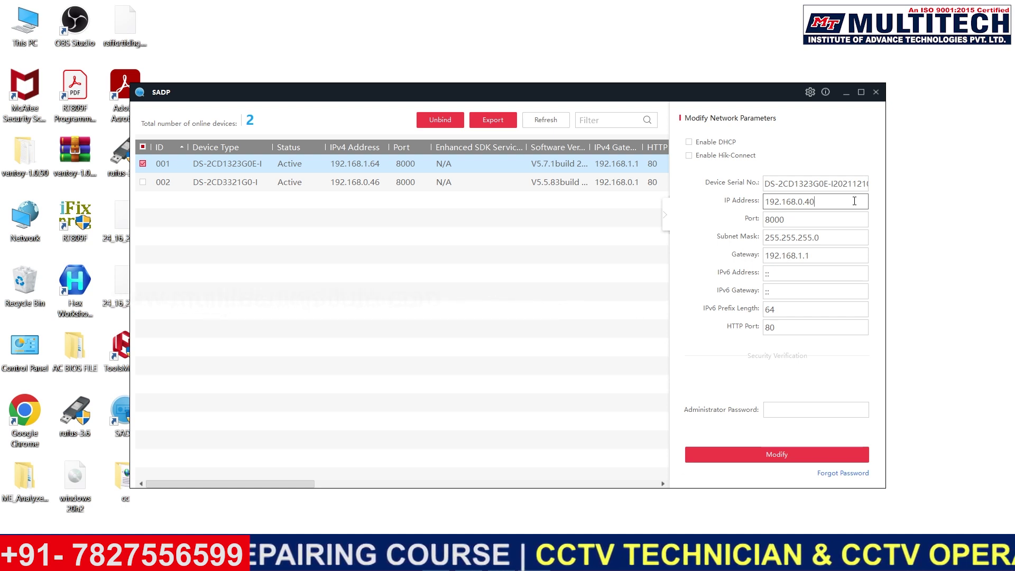
left_click(814, 256)
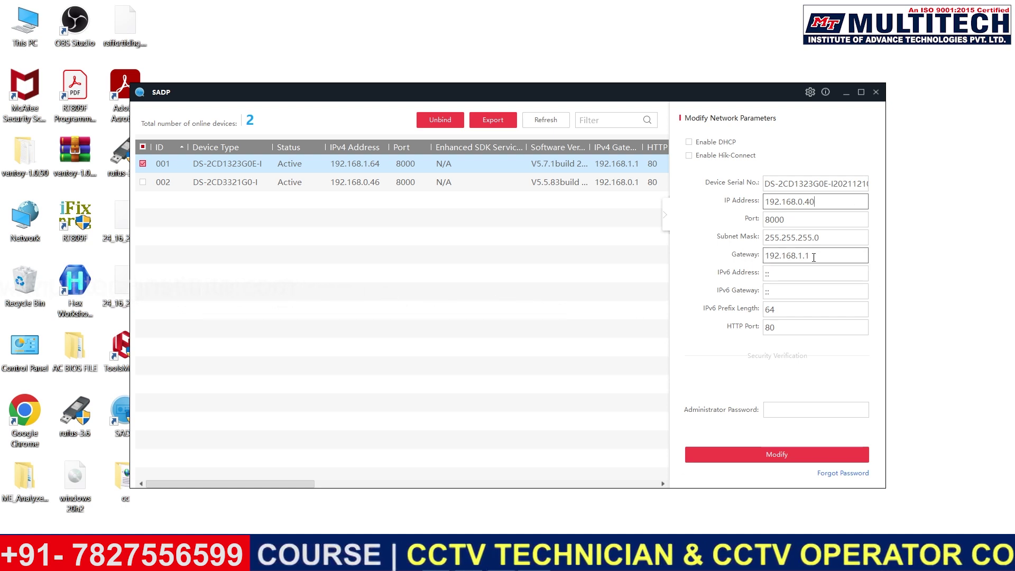
key("BackSpace")
key("BackSpace")
key("BackSpace")
type("0")
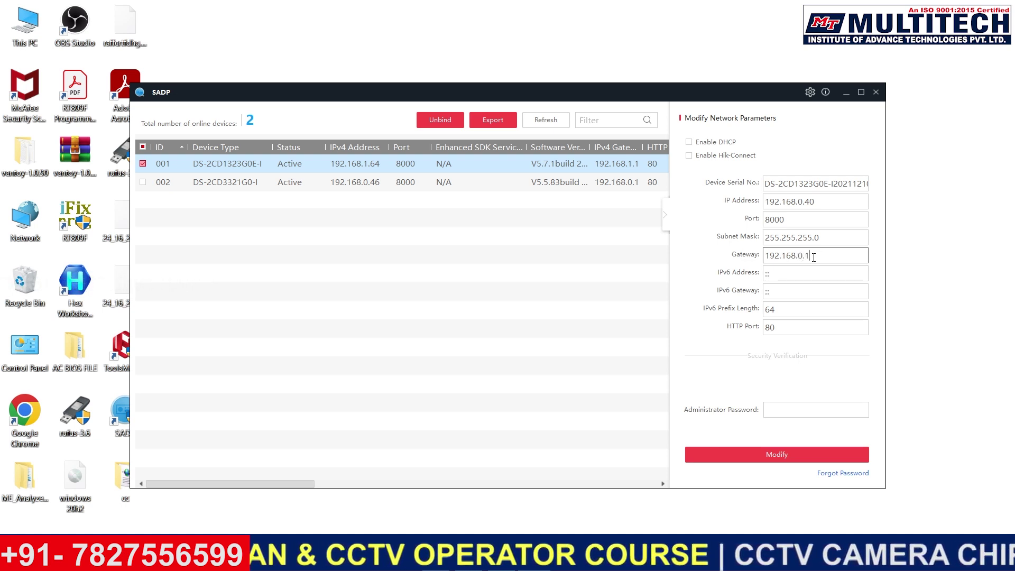
left_click(769, 411)
type("admin123")
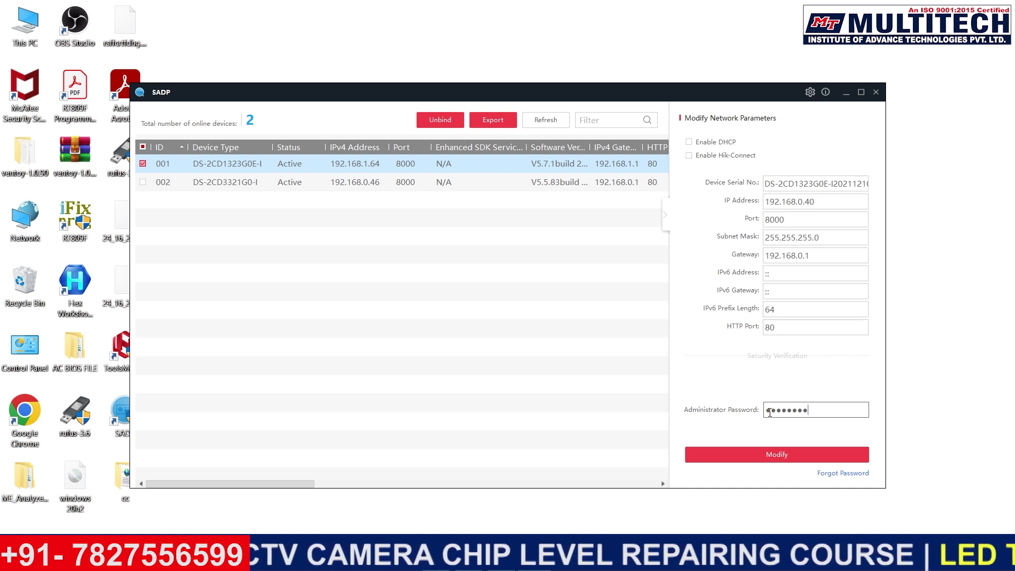
Step: Apply the new network settings with Modify, retrying after the time-out errors
left_click(767, 455)
left_click(764, 454)
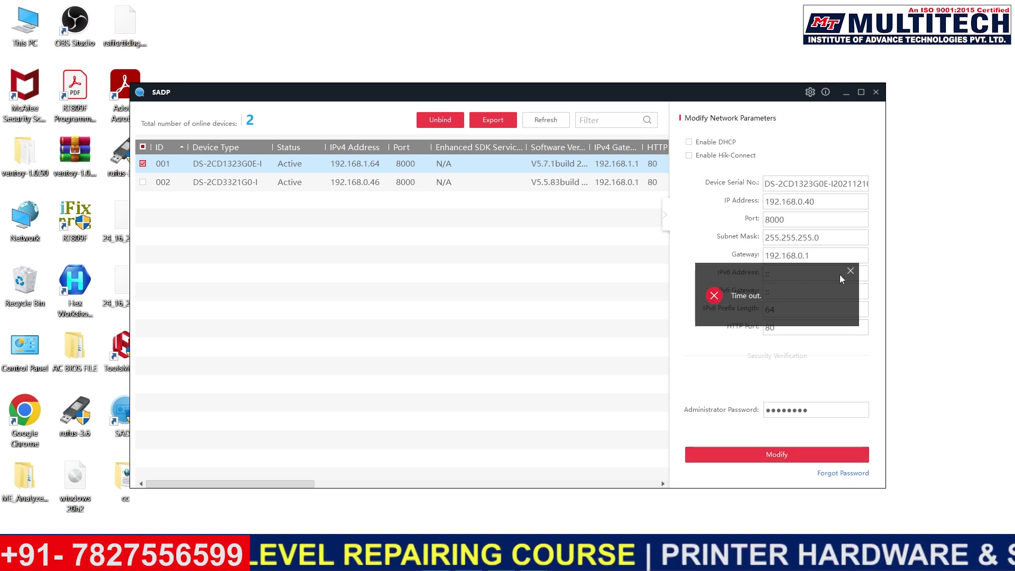
left_click(850, 272)
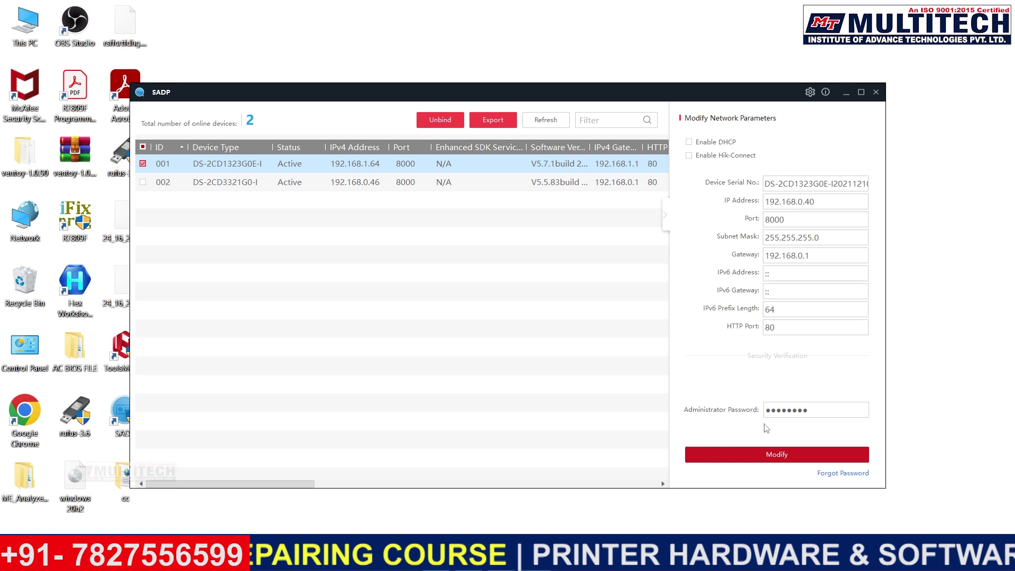
left_click(774, 455)
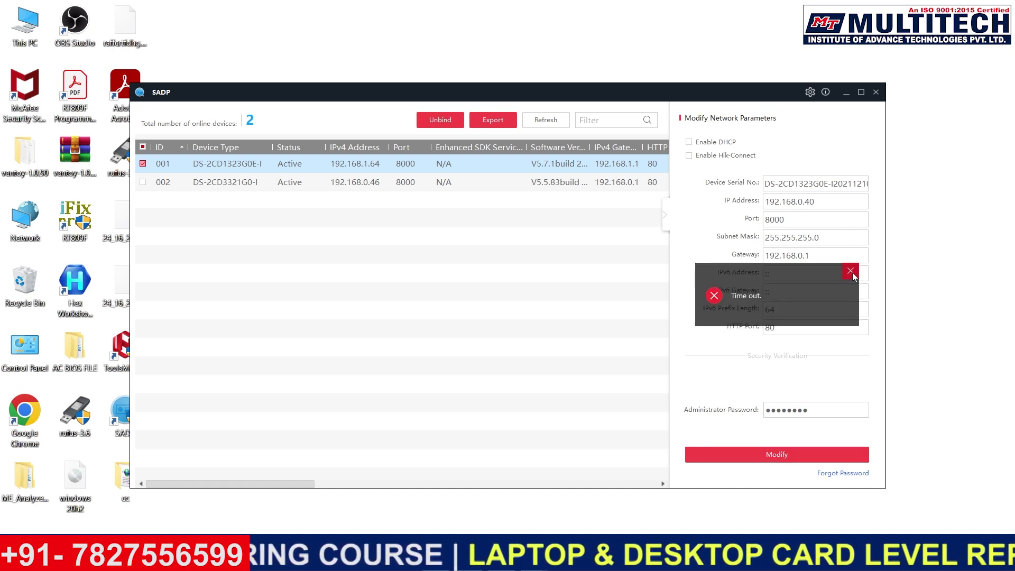
left_click(852, 273)
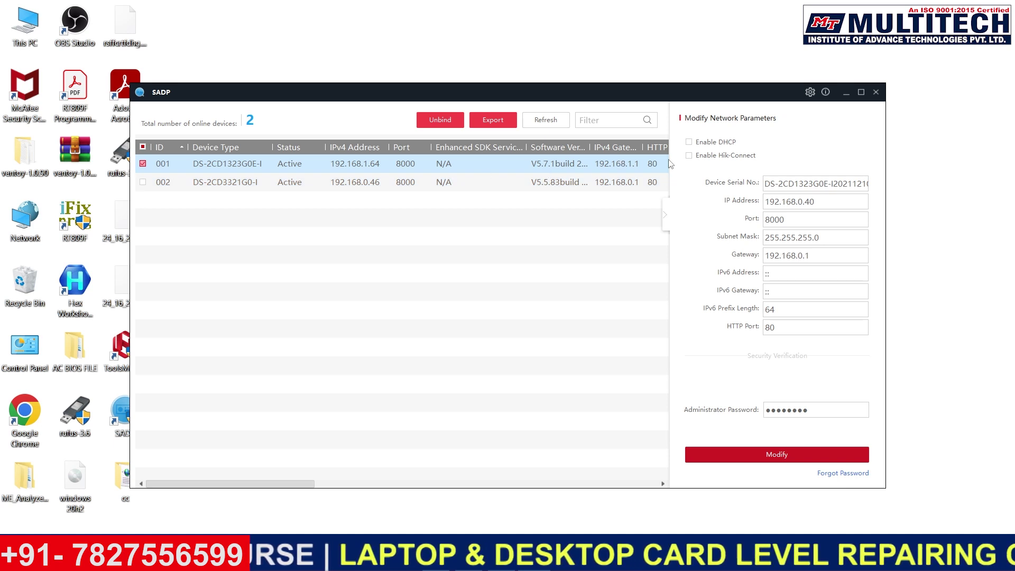
Step: Refresh the list and verify the DS-2CD1323G0E-I now shows IP 192.168.0.40
left_click(561, 121)
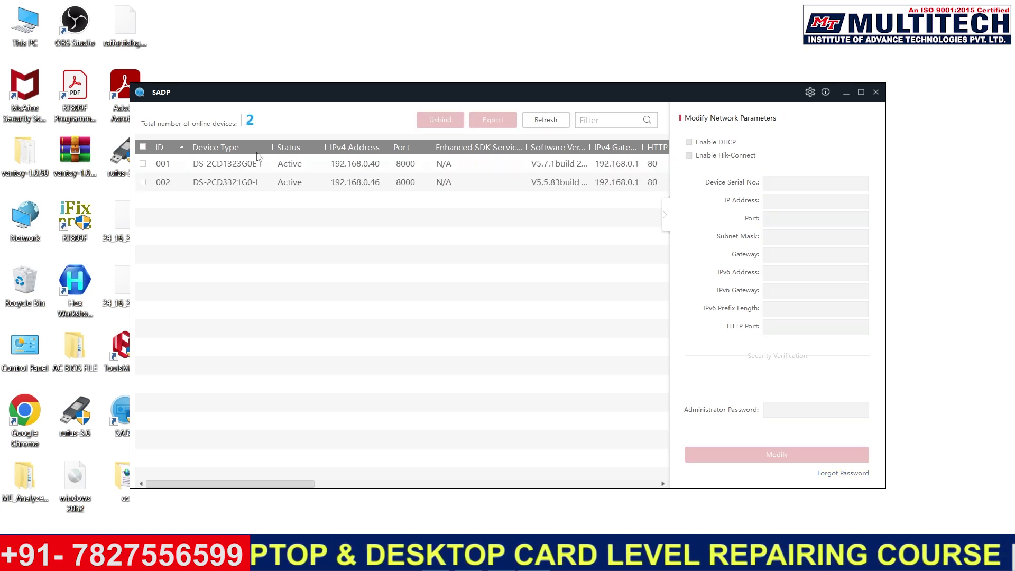
left_click(349, 182)
left_click(365, 165)
left_click(441, 182)
left_click(384, 166)
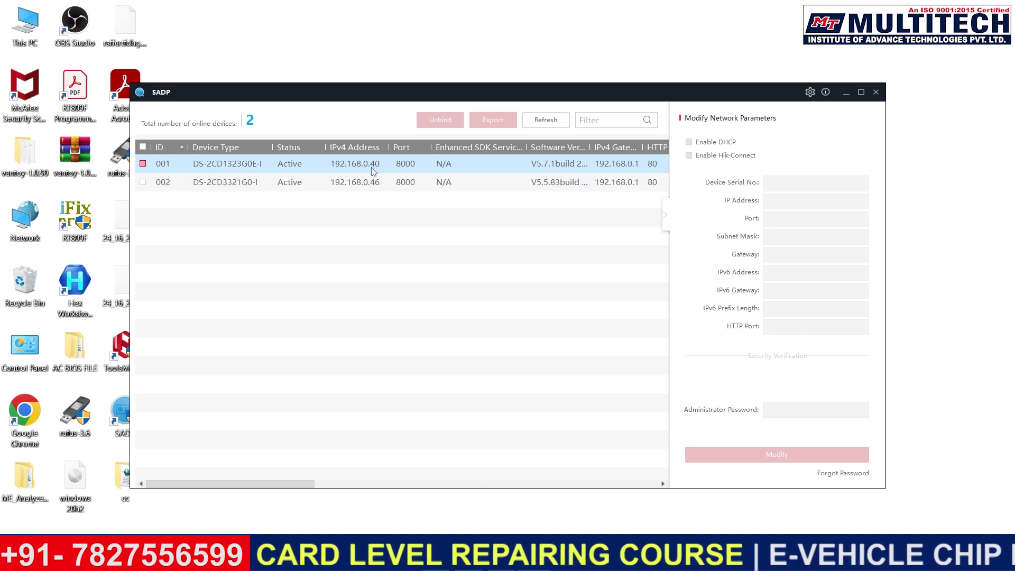
left_click(539, 193)
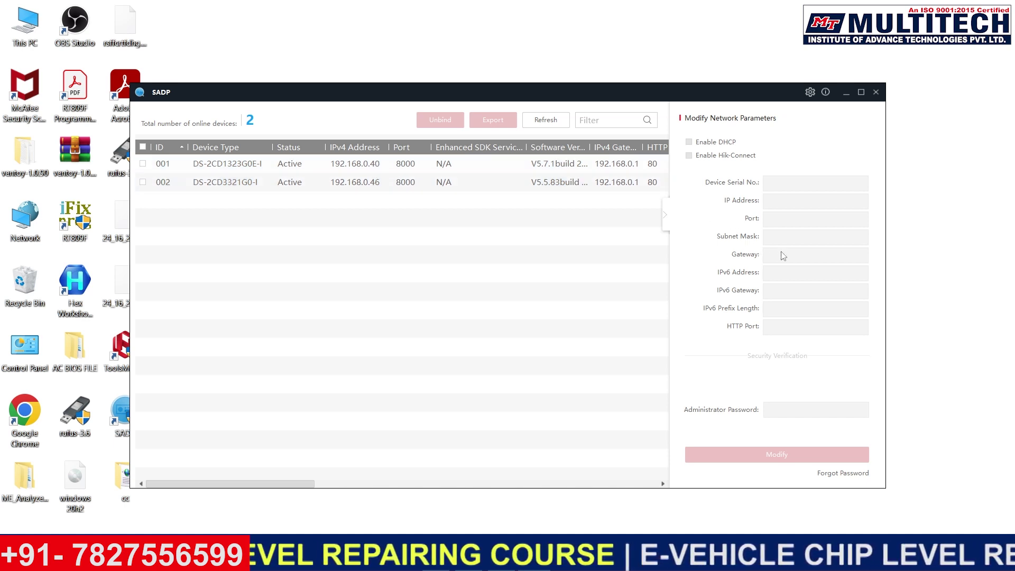